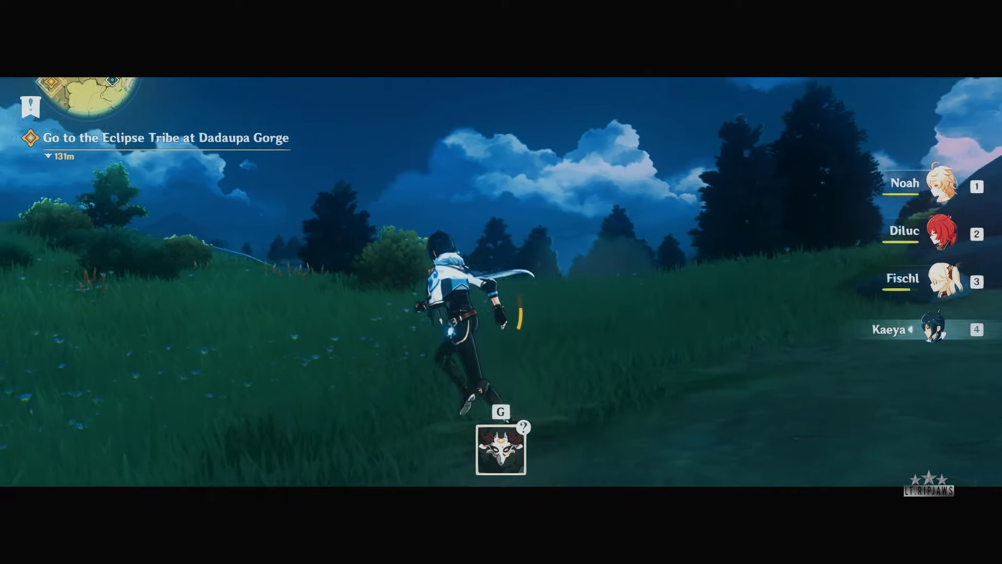
Run Kaeya across the grassy hillside to the rock ledge overlooking the valley.
key("w")
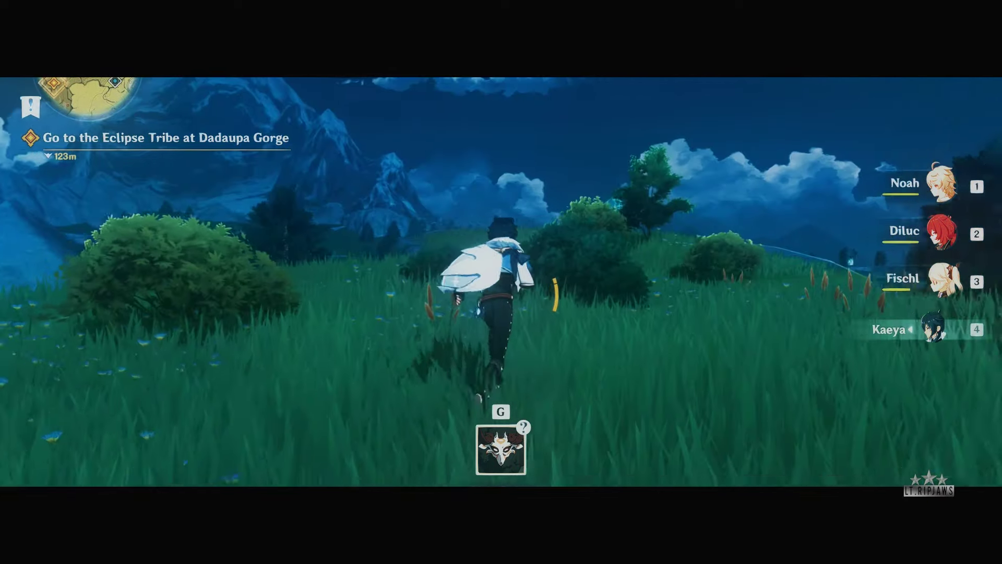
key("w")
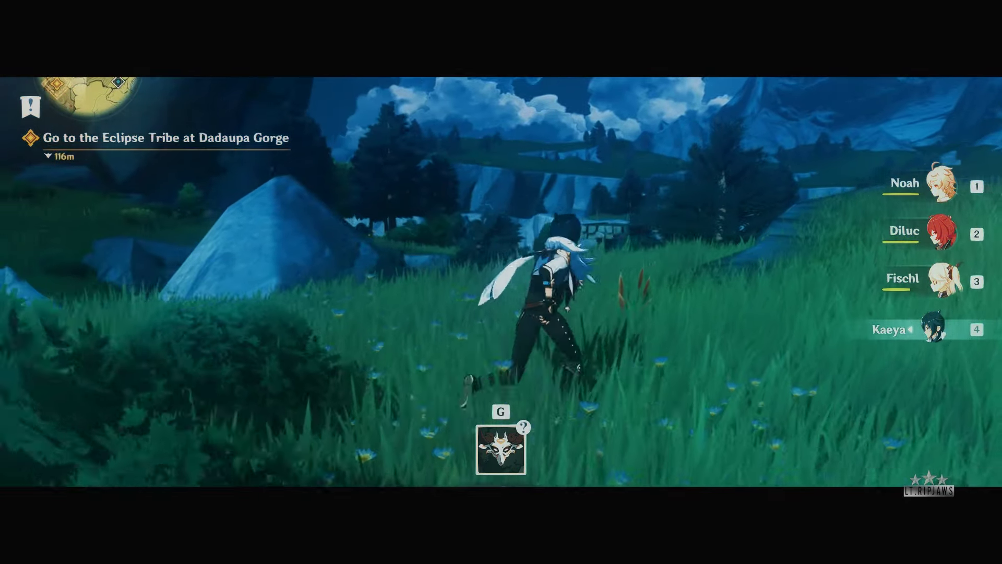
key("w")
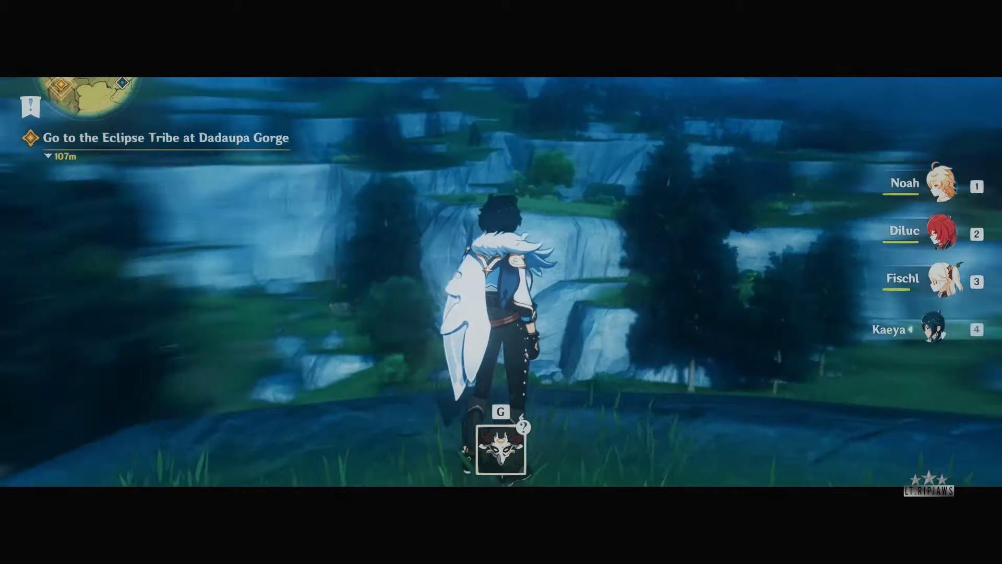
Load the Cinematic View v2 preset in the ReShade overlay and return to the game.
key("Home")
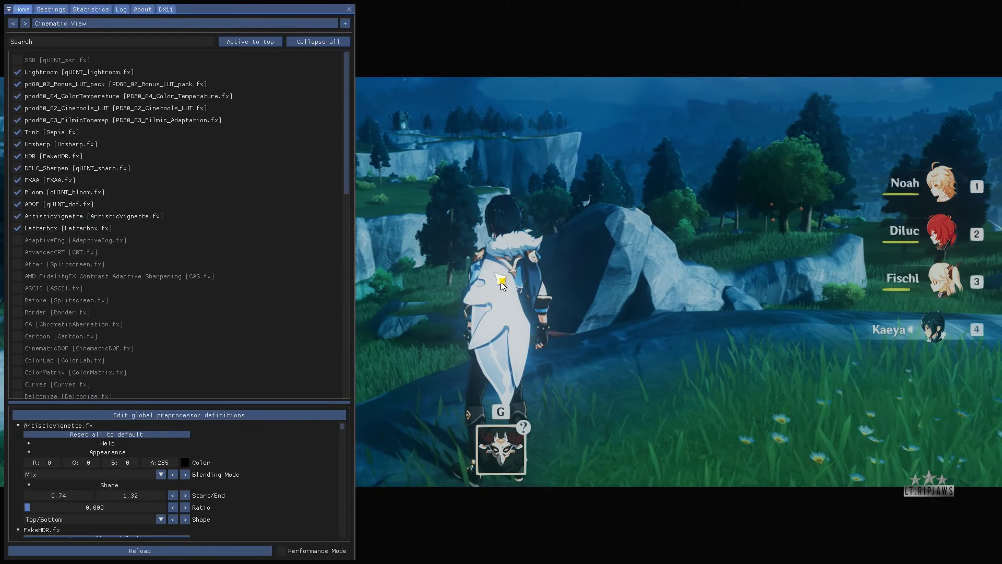
left_click(64, 24)
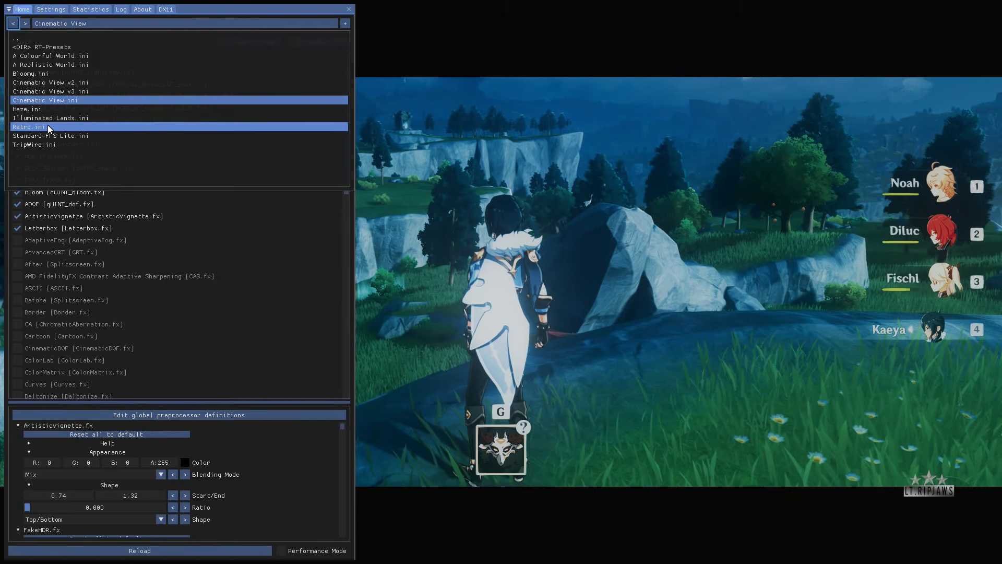
left_click(63, 83)
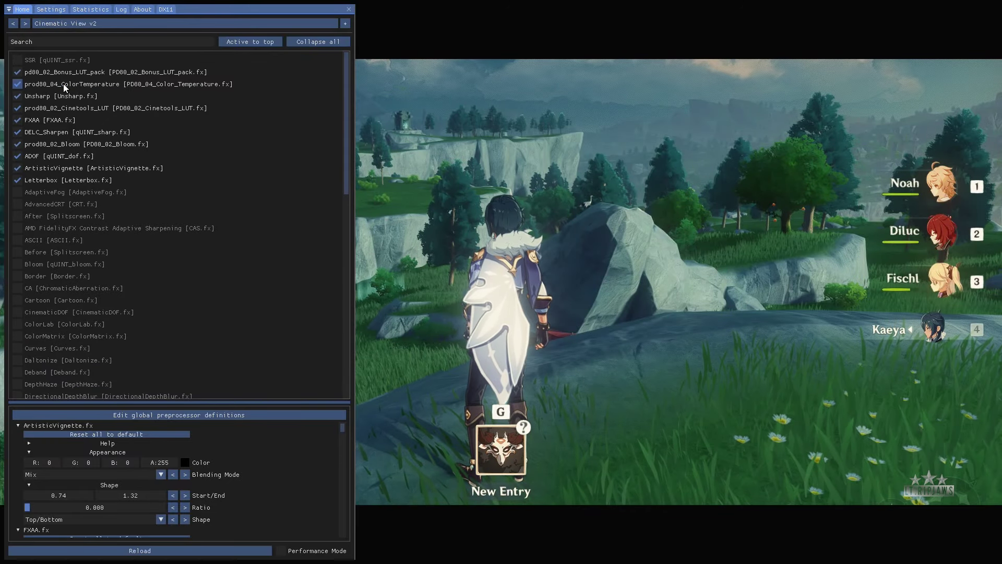
key("Home")
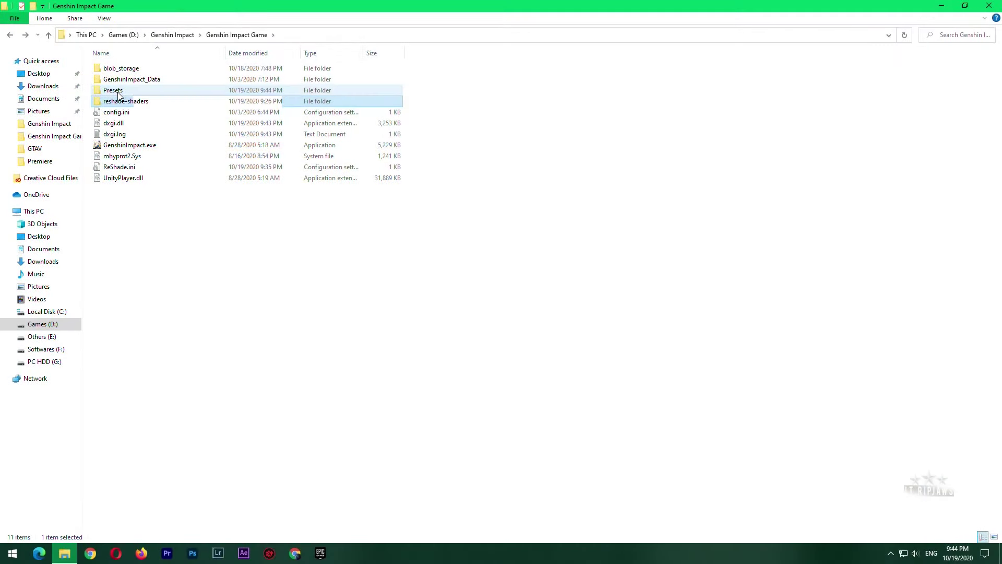
In File Explorer, look through the Presets folder of Genshin Impact Game, including its RT-Presets subfolder.
double_click(112, 84)
double_click(128, 69)
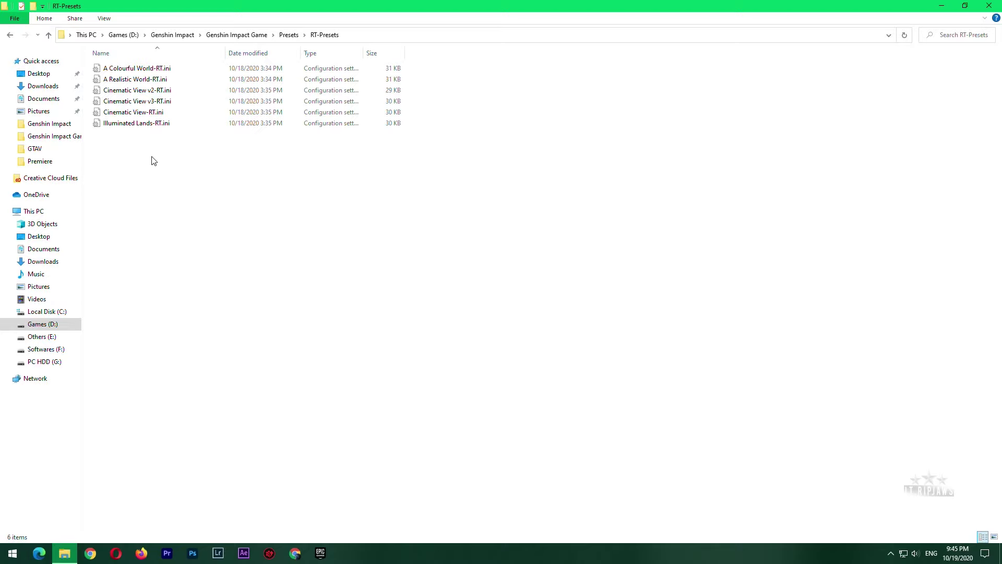
key("alt+Left")
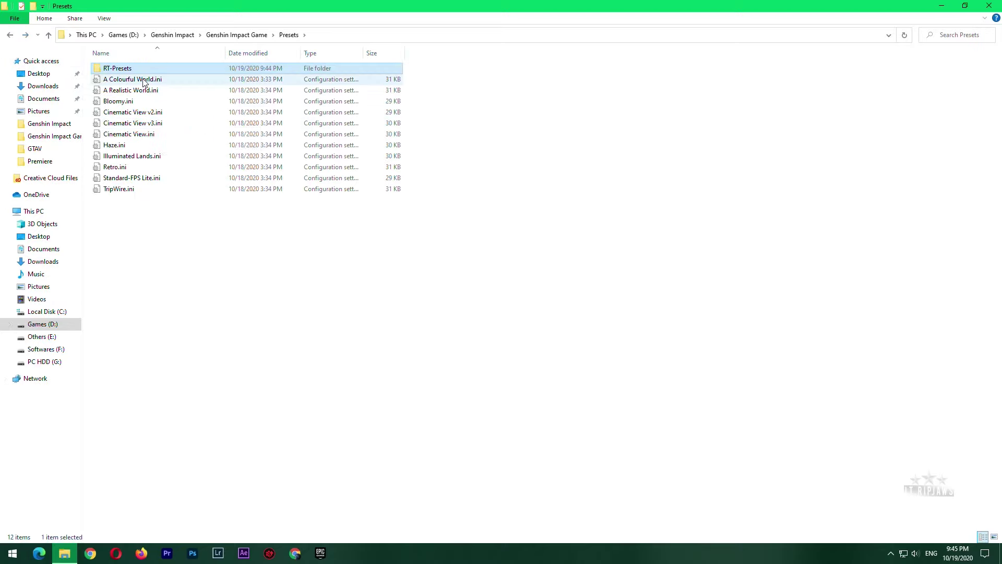
left_click(138, 80)
left_click(184, 232)
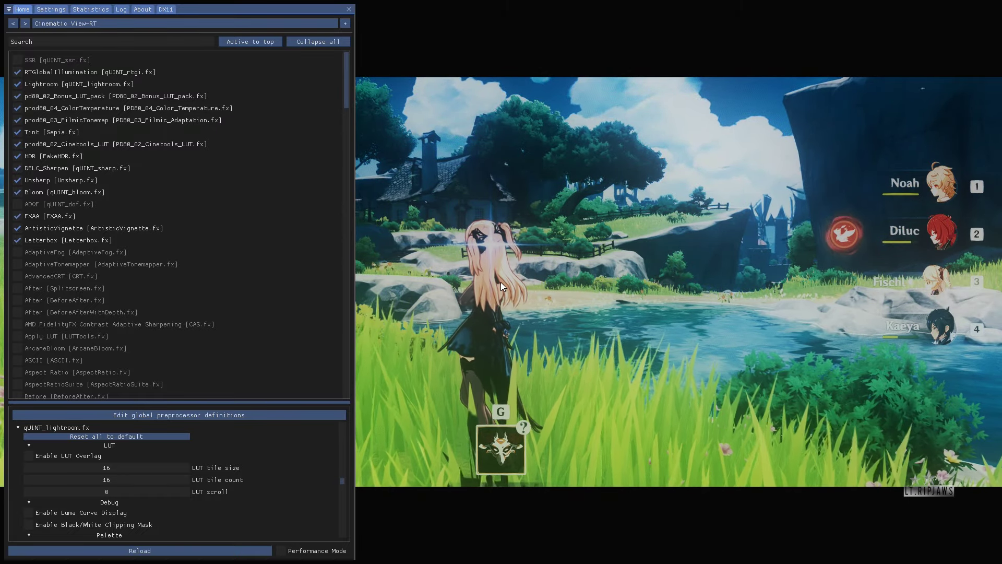
With Genshin Impact's Paimon menu open, set ReShade's input processing to "Block input when cursor is on overlay" and return to the game.
key("Home")
key("Escape")
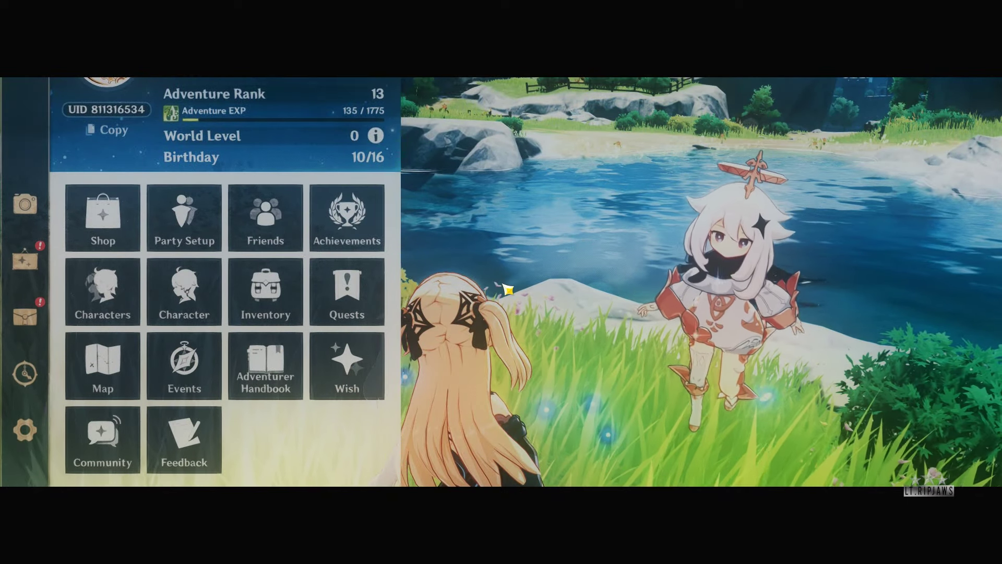
key("Home")
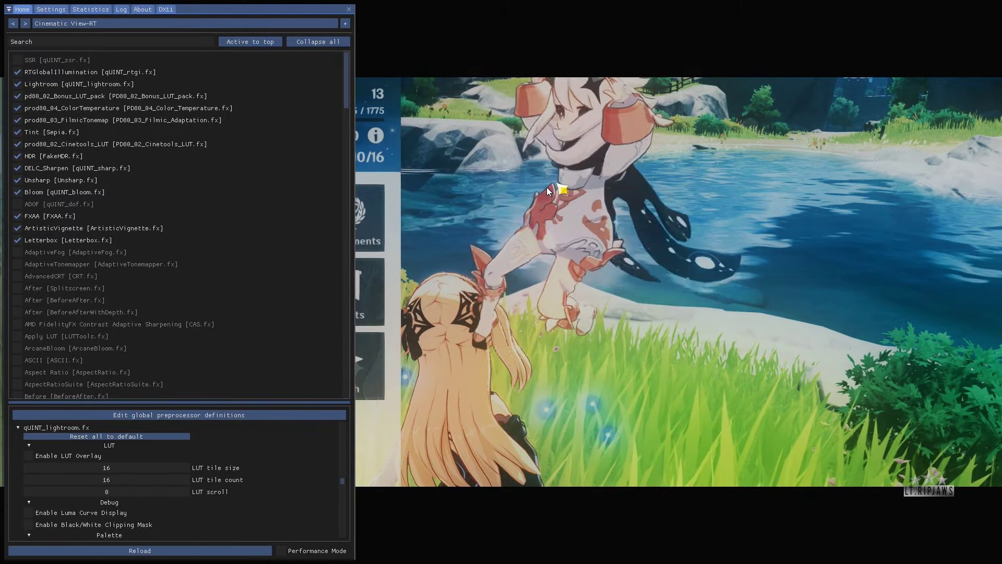
left_click(52, 9)
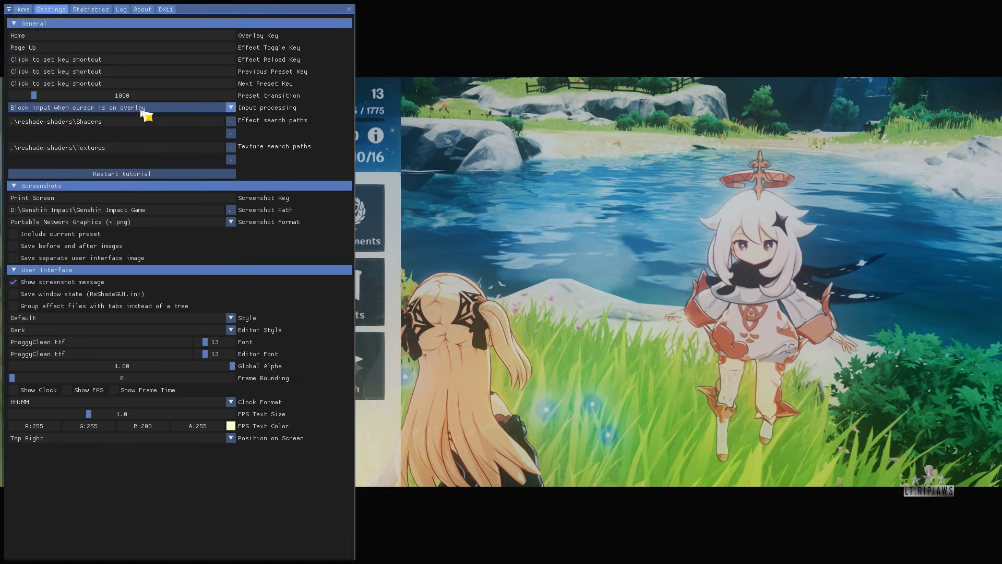
left_click(105, 108)
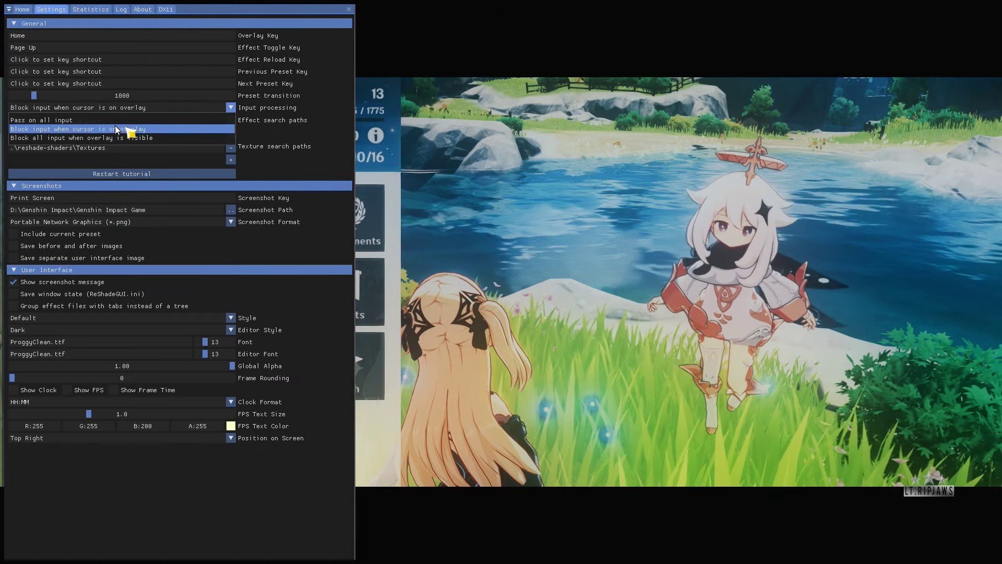
left_click(148, 130)
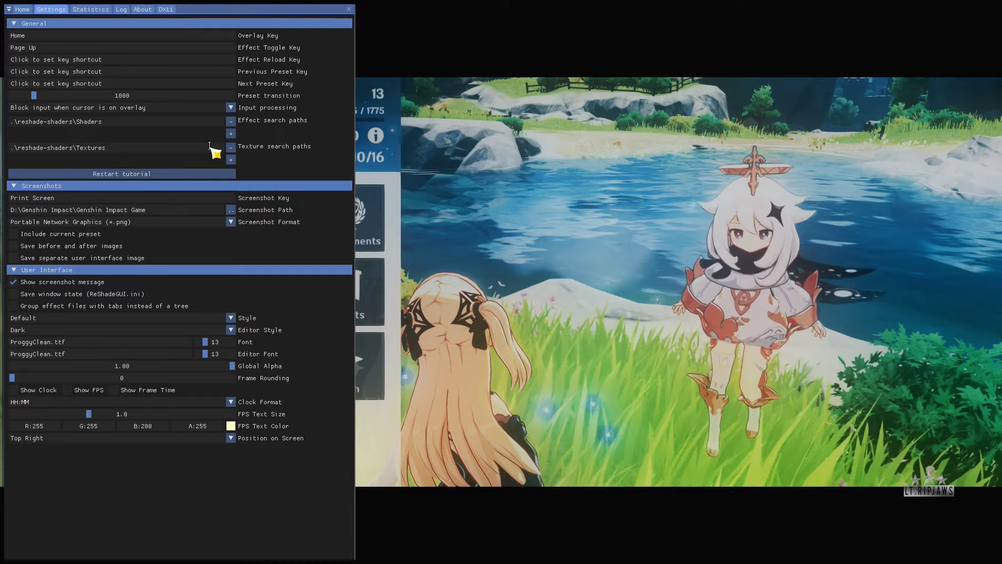
left_click(24, 10)
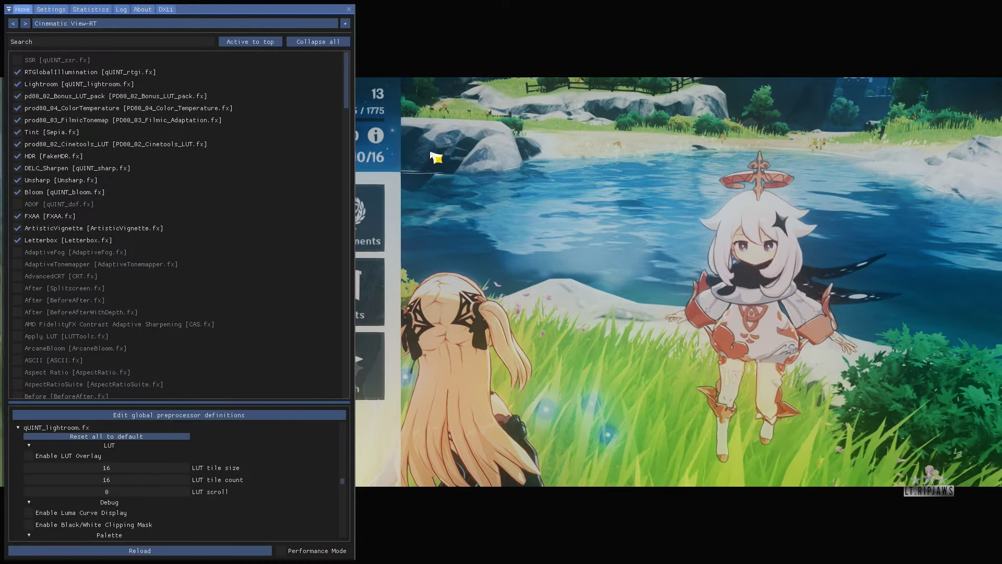
key("Home")
key("Escape")
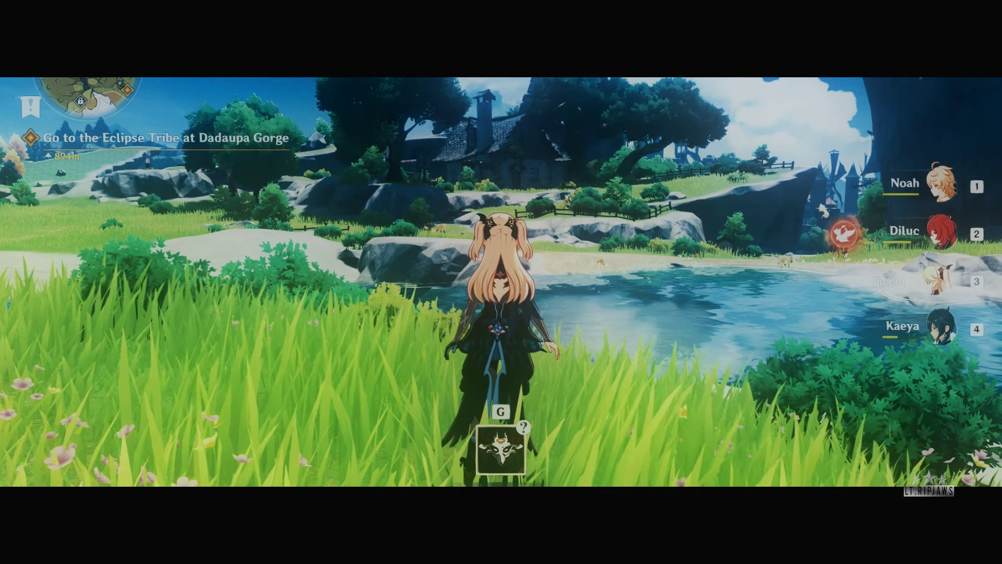
Examine the list of active and inactive effects in ReShade's Cinematic View-RT preset.
key("Home")
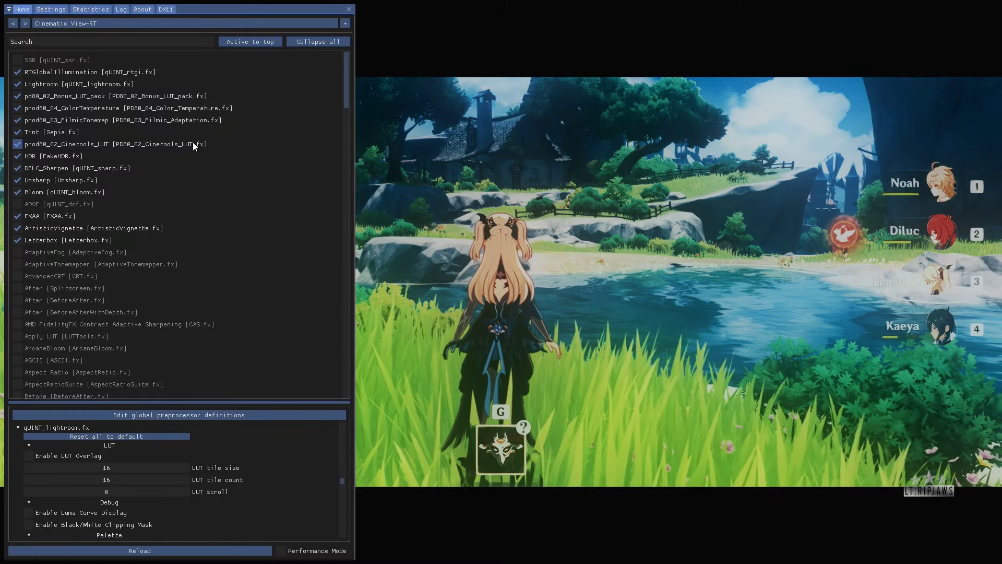
scroll(179, 208, "down", 1)
scroll(179, 209, "up", 1)
scroll(257, 225, "down", 4)
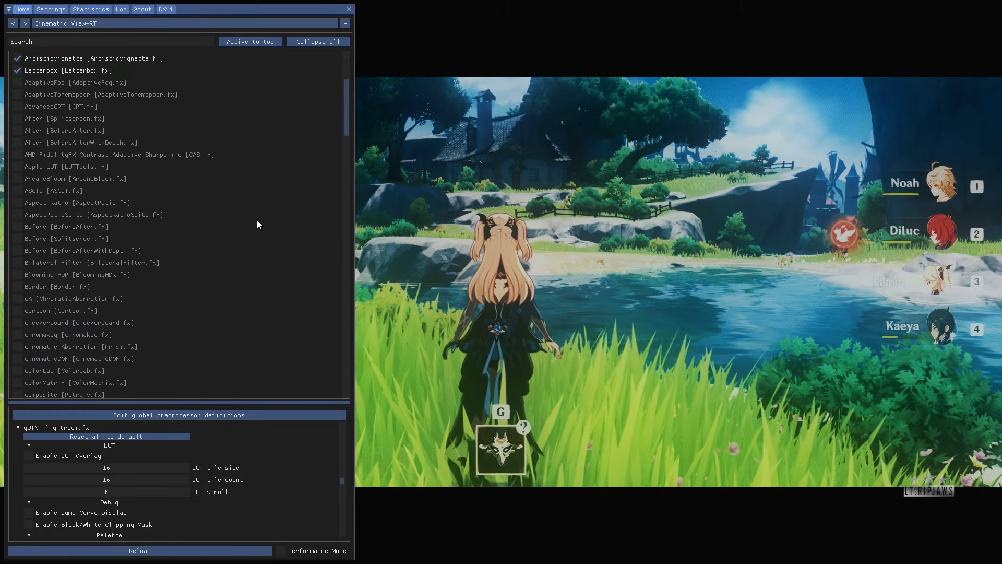
scroll(251, 222, "up", 5)
scroll(209, 193, "down", 6)
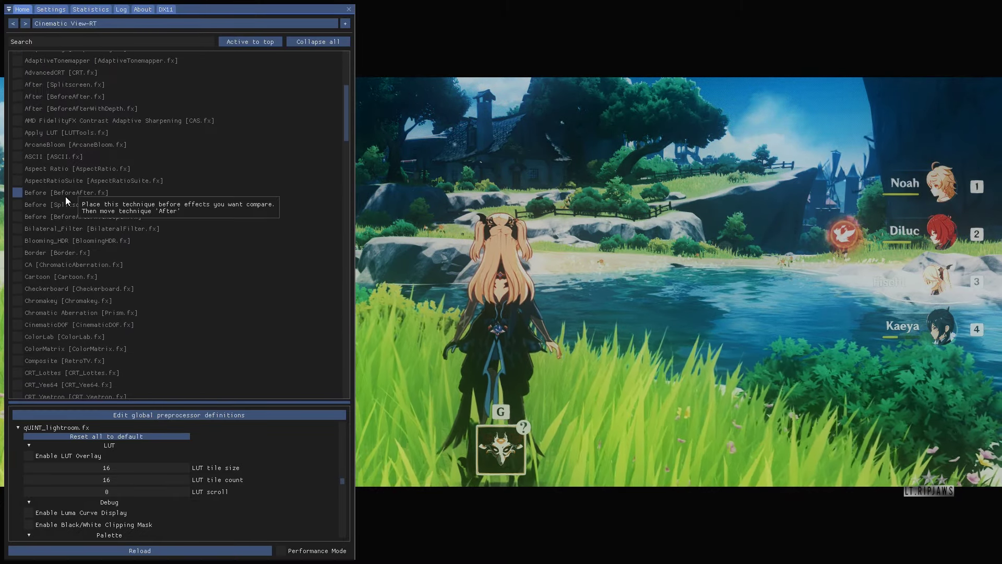
scroll(110, 180, "up", 5)
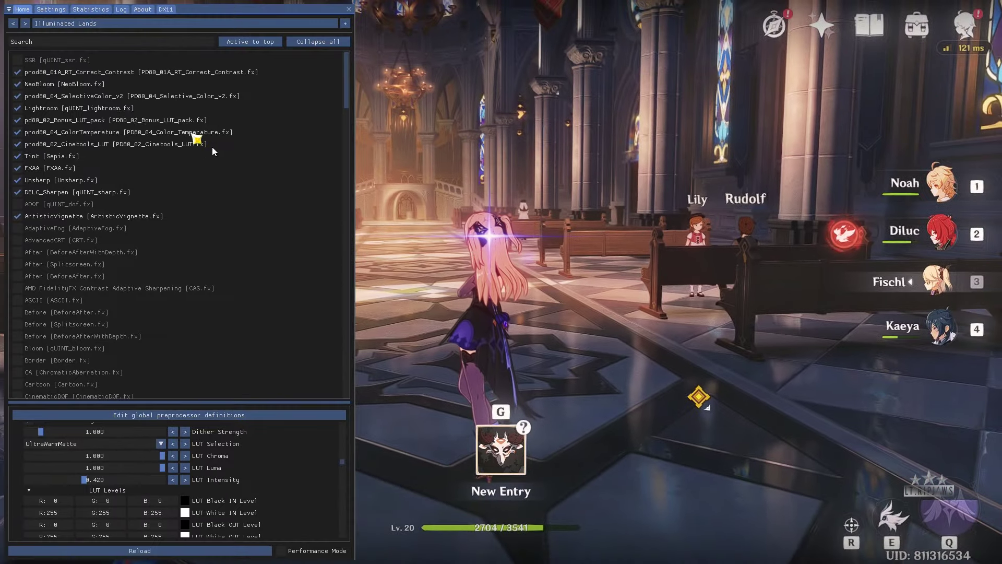
Enable the SSR effect in the Illuminated Lands preset and check the floor reflections in the cathedral.
mouse_move(16, 63)
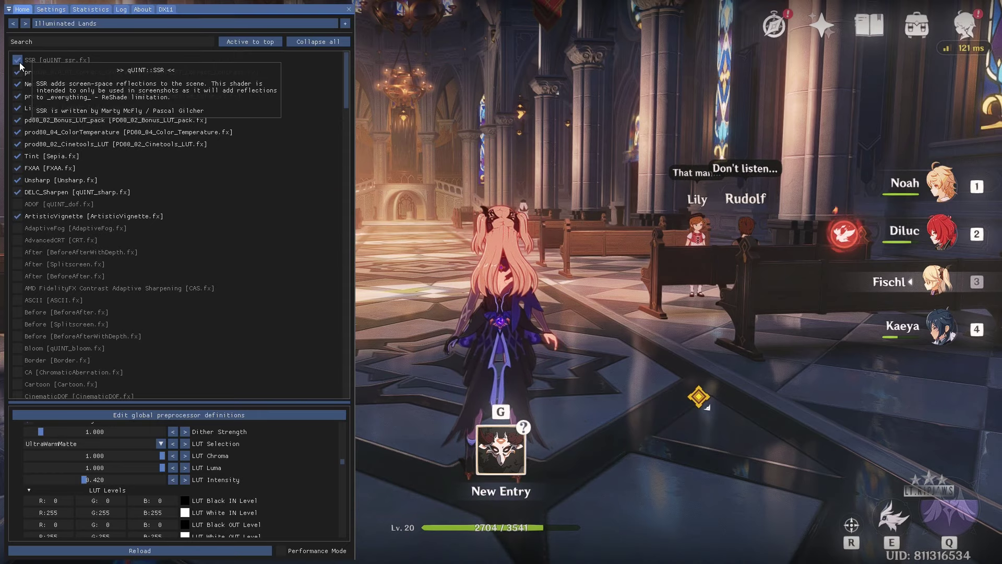
left_click(20, 62)
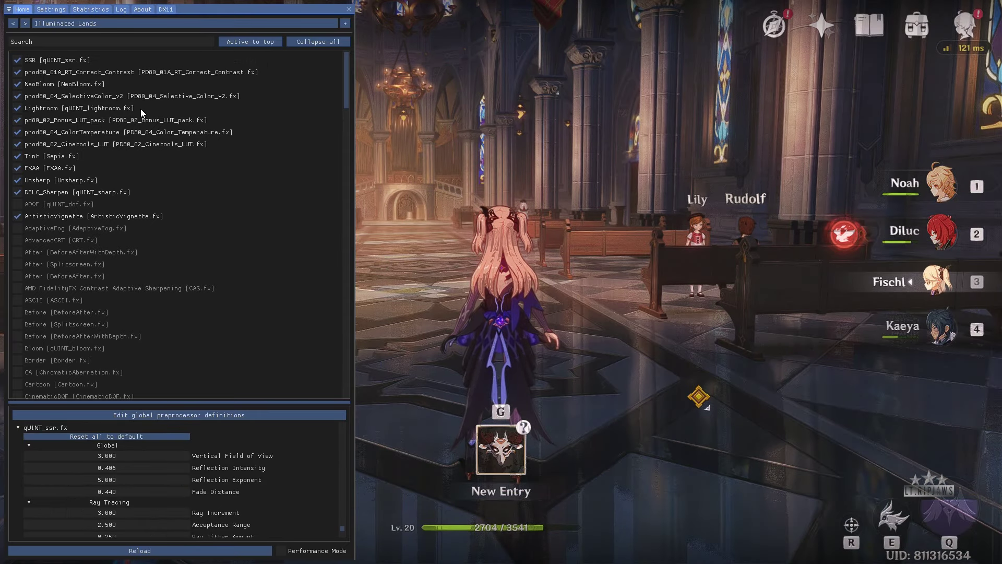
key("Home")
key("w")
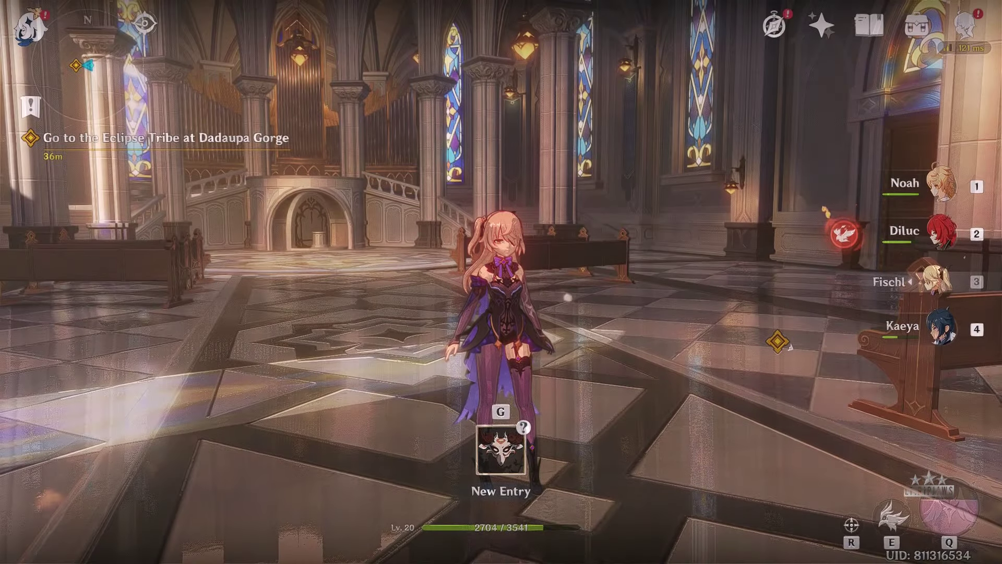
Set the SSR effect's Reflection Intensity to 0.289, checking the floor reflections from different angles.
key("Home")
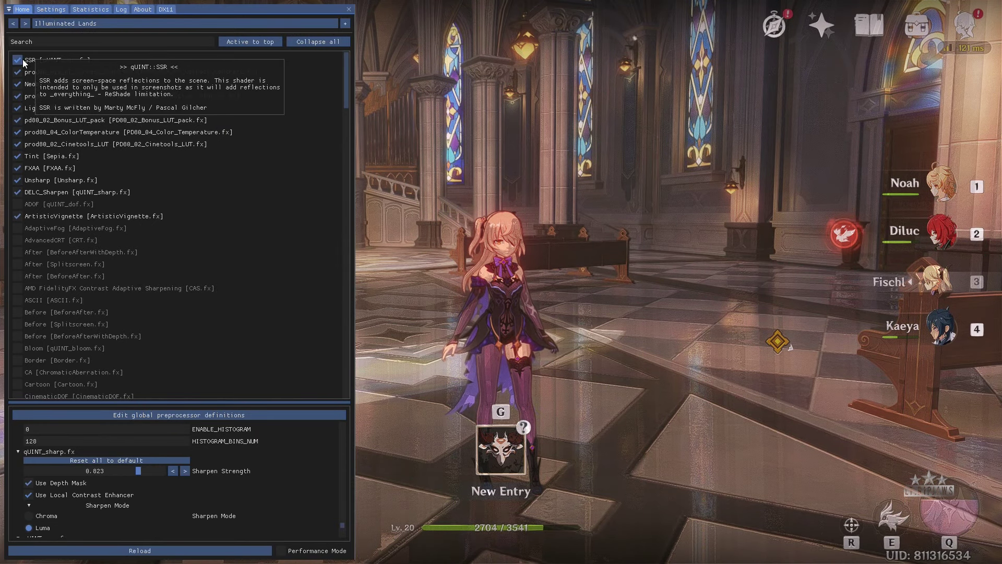
left_click(37, 107)
left_click(33, 106)
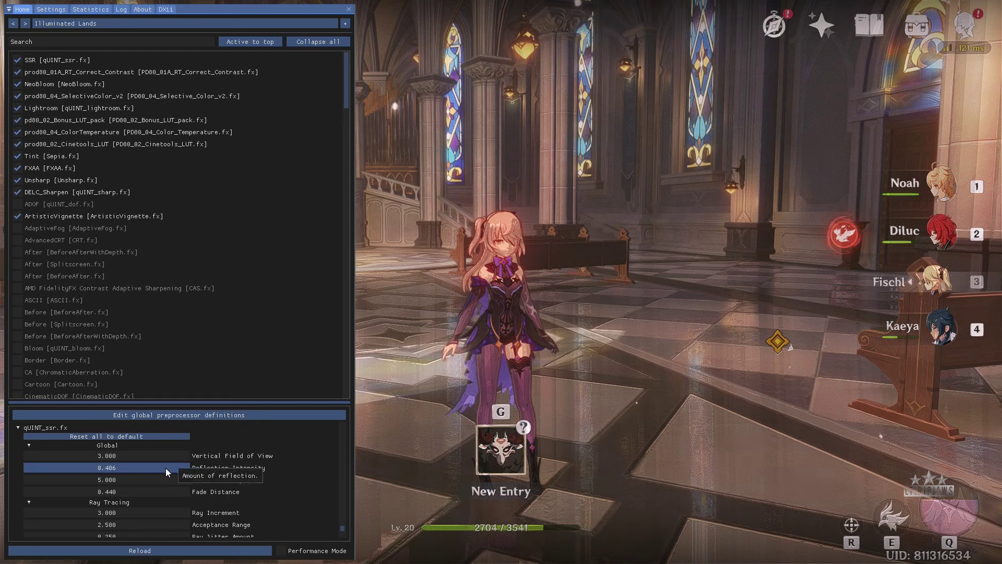
left_click_drag(166, 472, 378, 462)
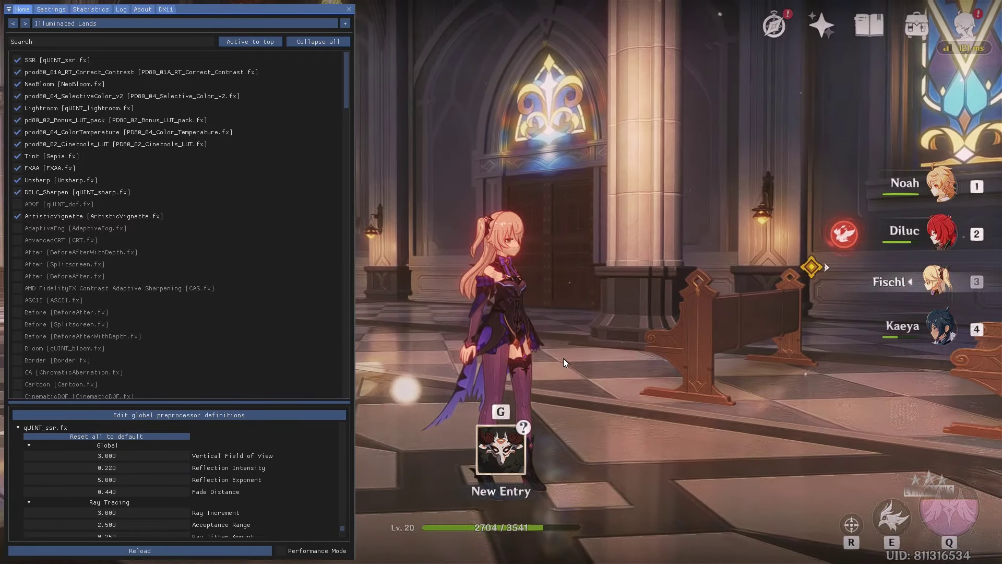
left_click_drag(562, 360, 312, 396)
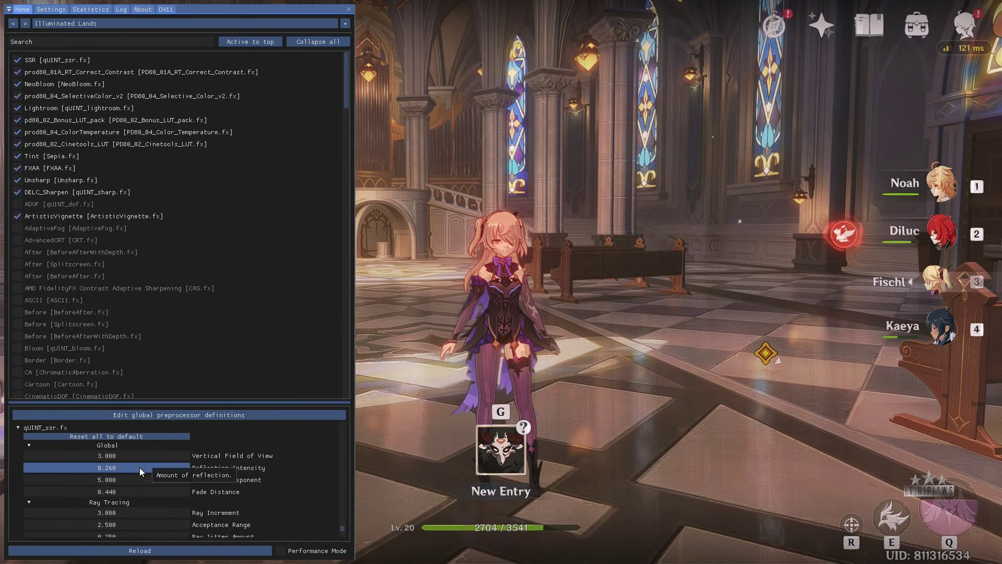
left_click_drag(139, 468, 281, 165)
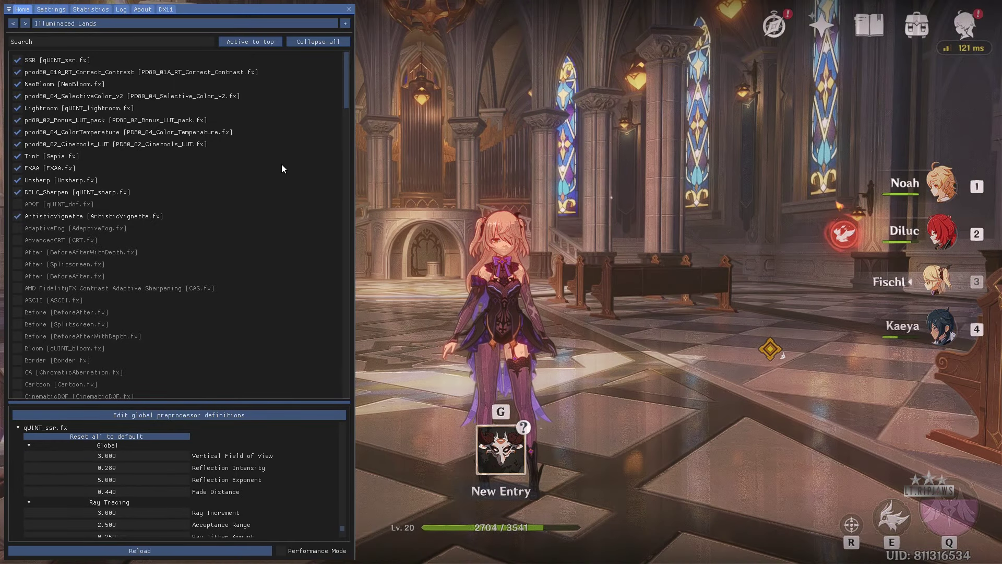
Try the ADOF depth-of-field effect by toggling it on and off twice.
left_click(23, 205)
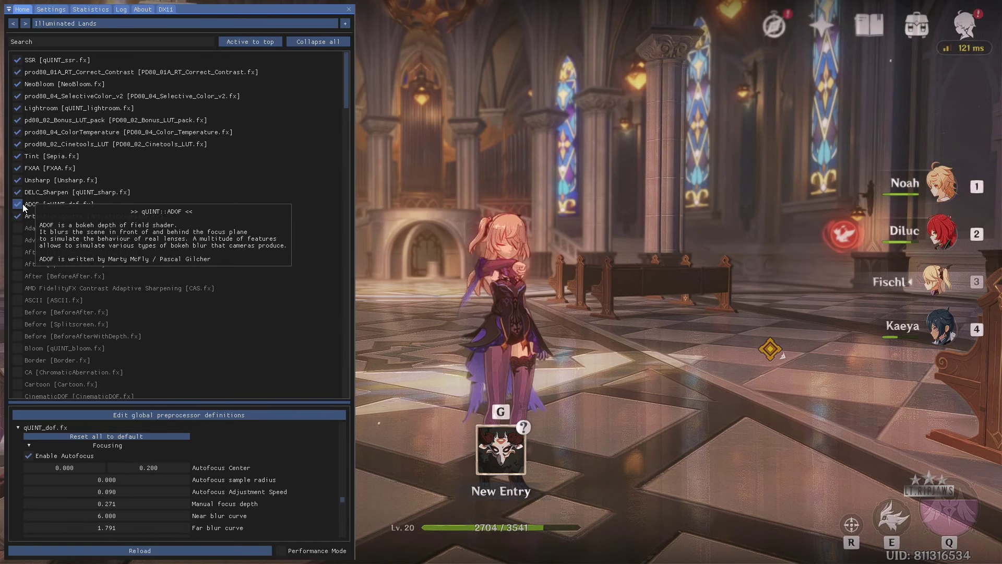
left_click(23, 205)
left_click(23, 206)
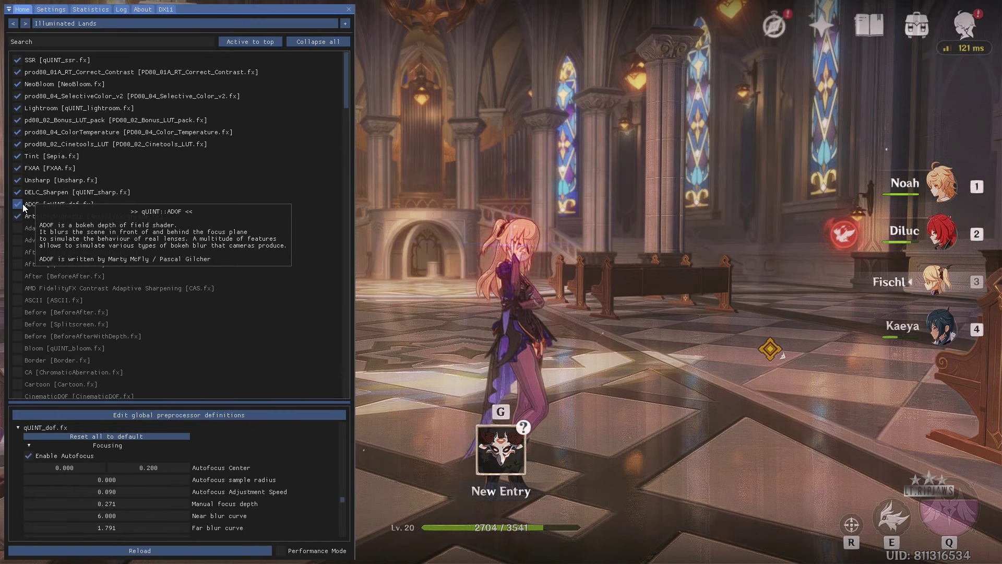
left_click(23, 205)
Disable the SSR effect and load the Illuminated Lands-RT preset from the RT-Presets folder.
left_click(21, 61)
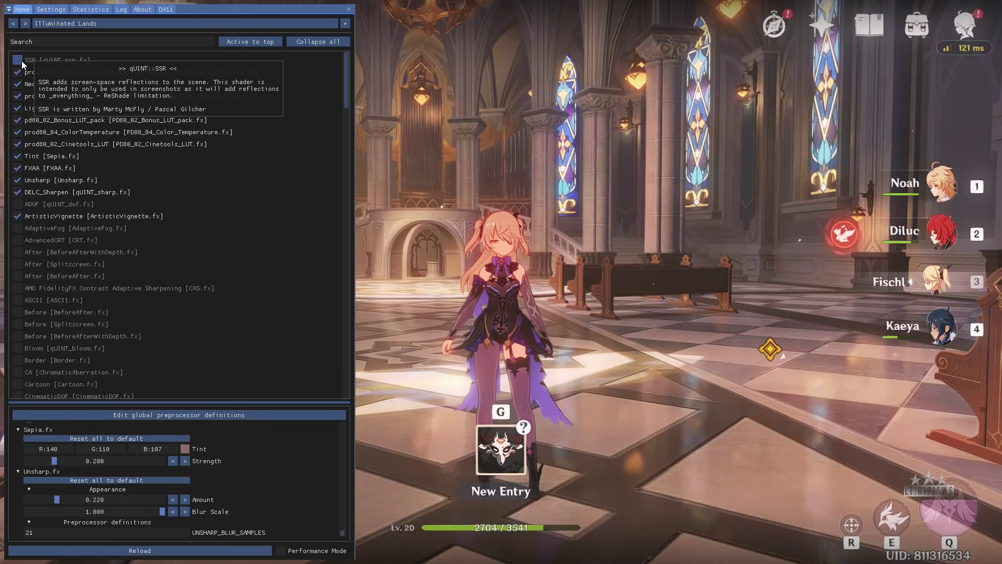
left_click(66, 24)
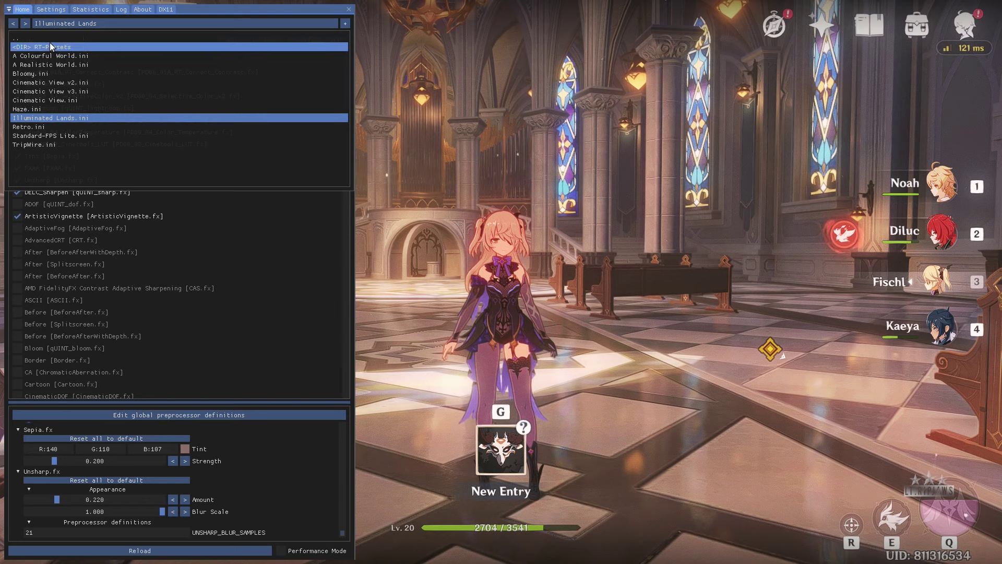
left_click(55, 49)
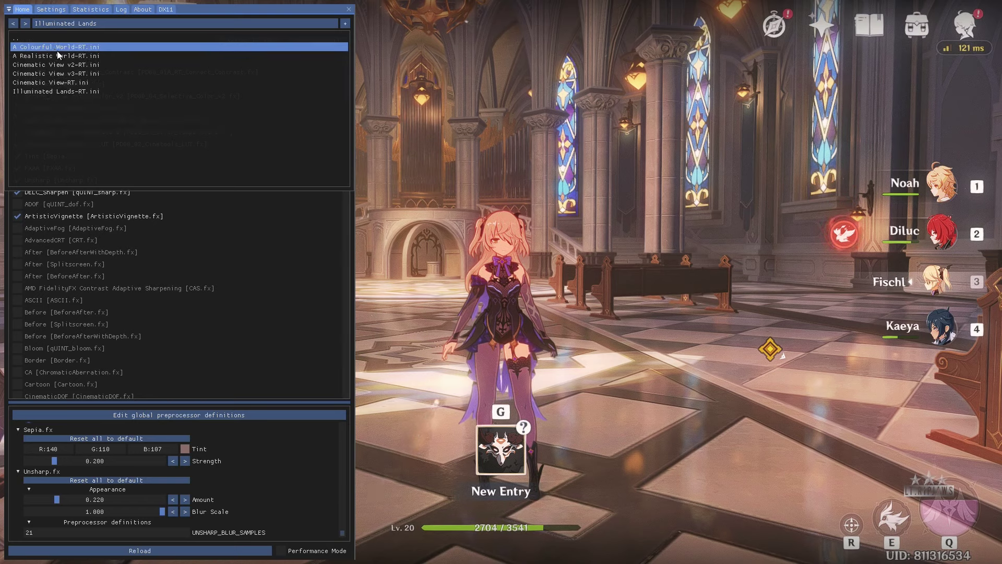
left_click(67, 92)
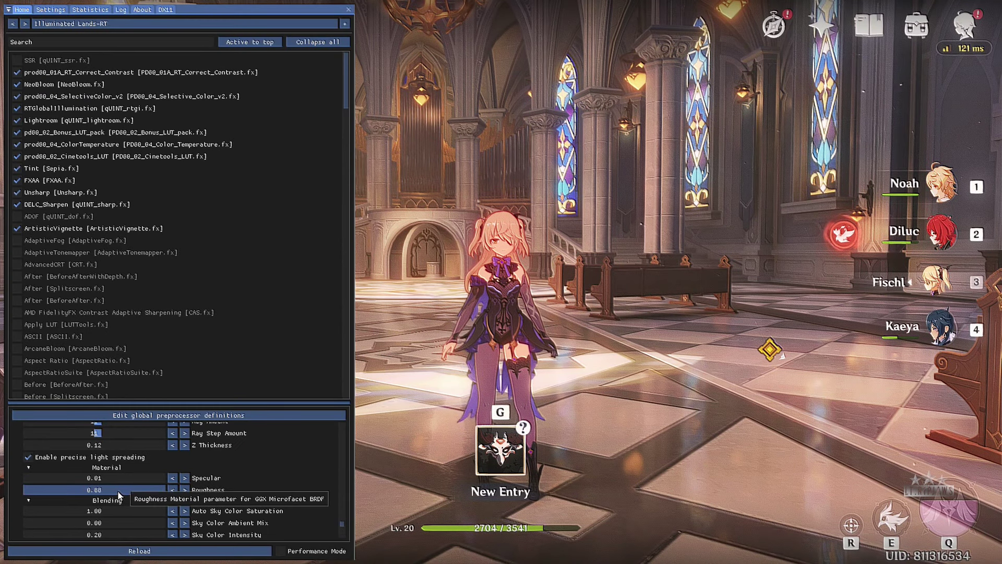
Set the RTGlobalIllumination material Roughness to 0.01 and check the floor lighting while walking through the cathedral.
left_click_drag(143, 490, 2, 485)
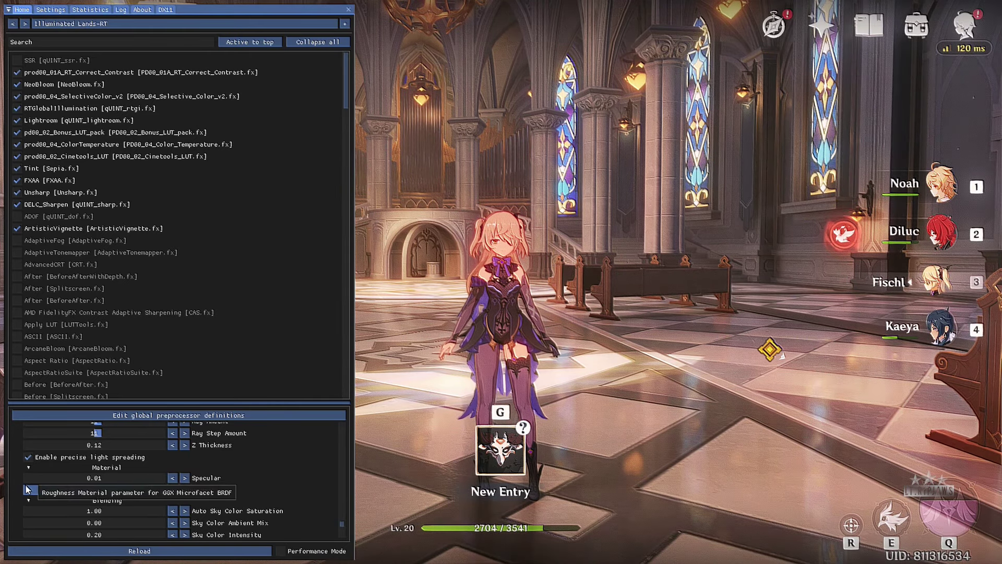
key("Home")
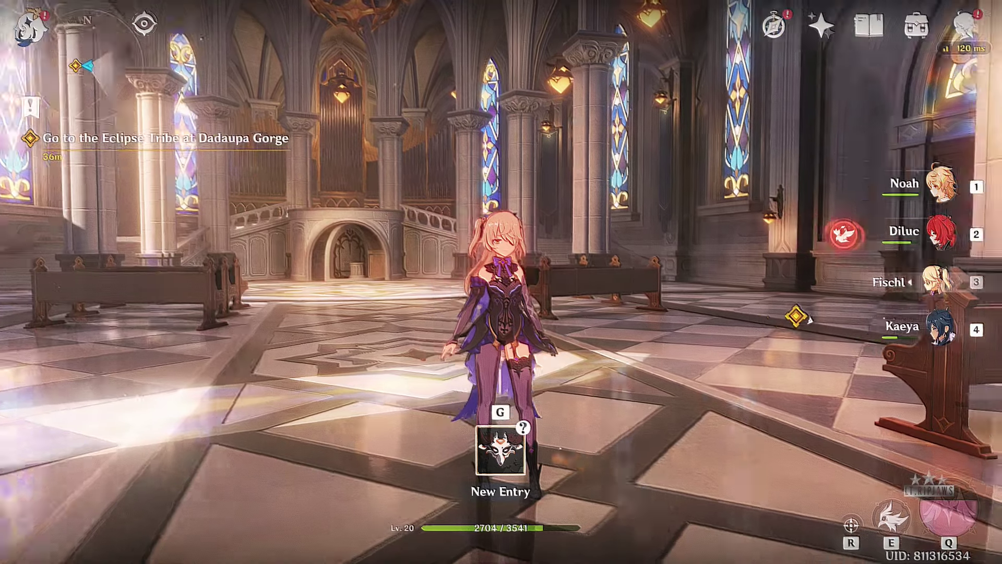
key("w")
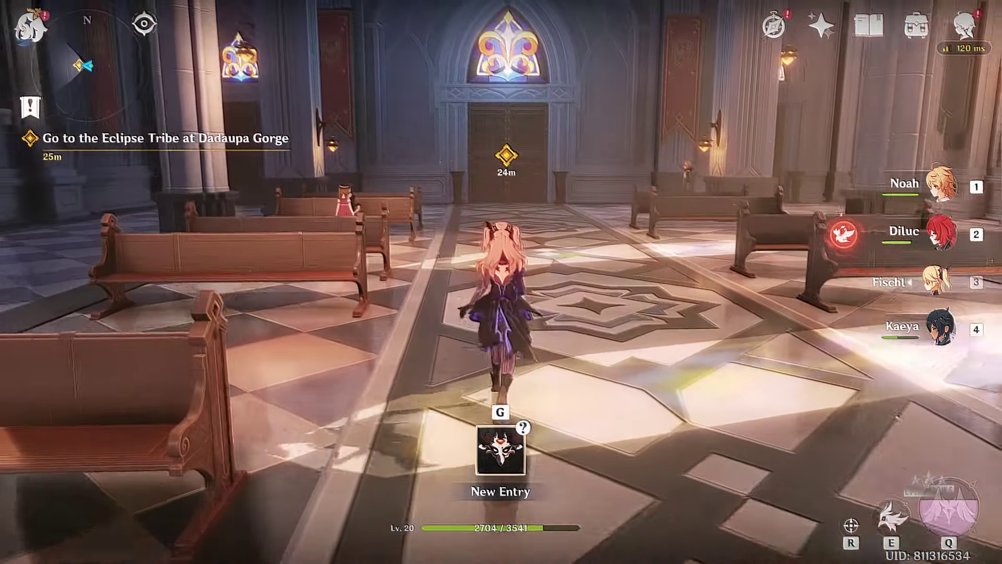
key("a")
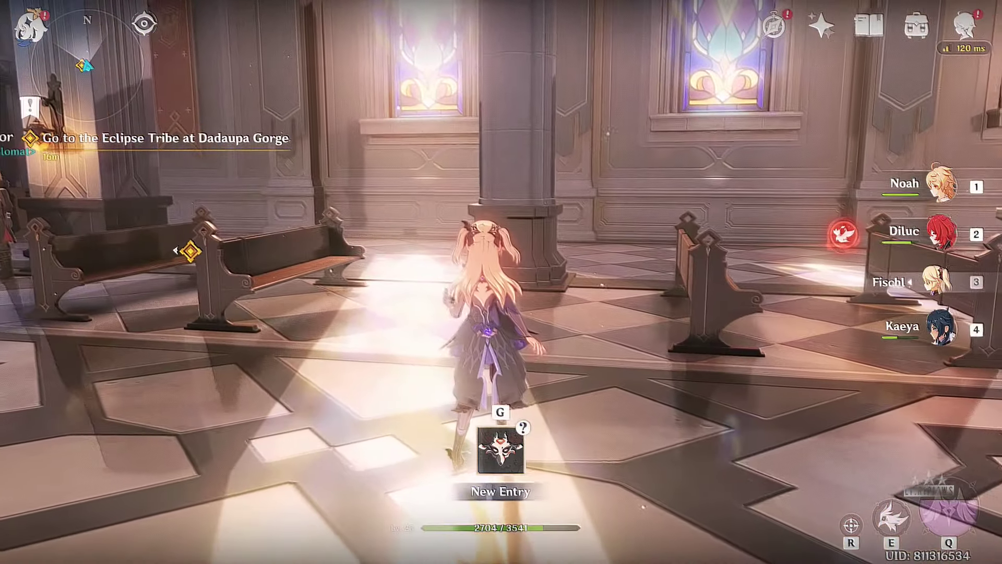
Set the RTGlobalIllumination material Roughness to 0.63.
key("Home")
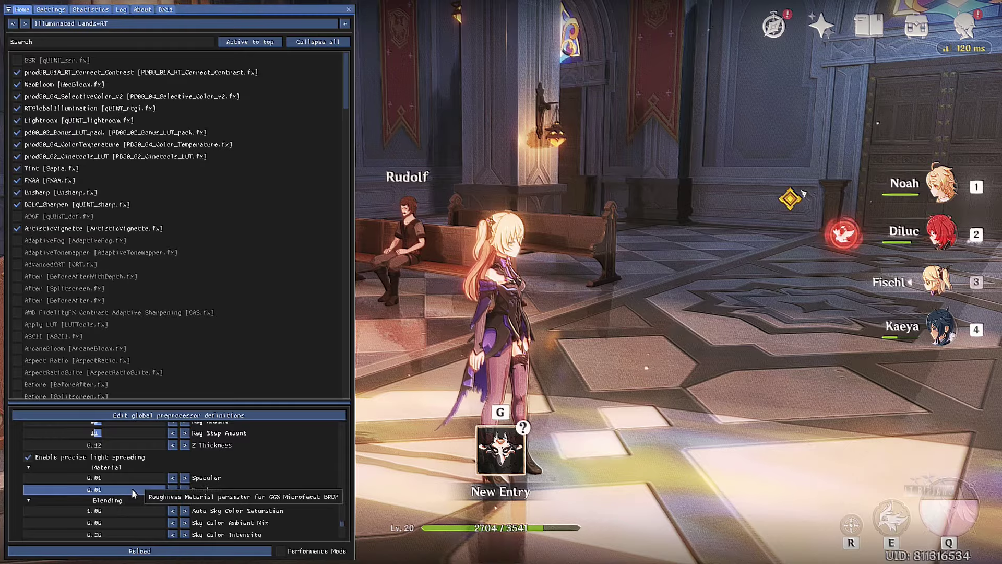
left_click_drag(133, 489, 149, 488)
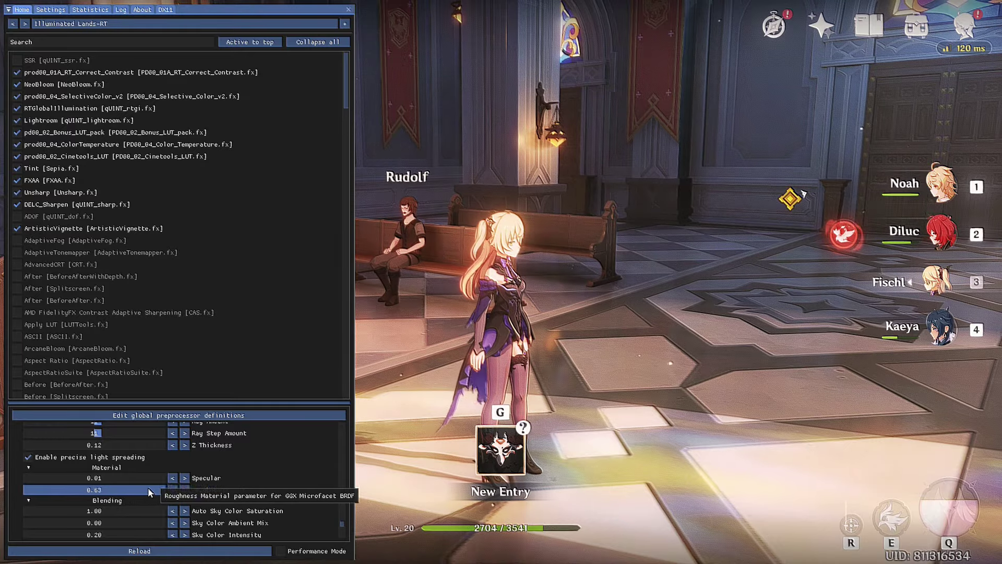